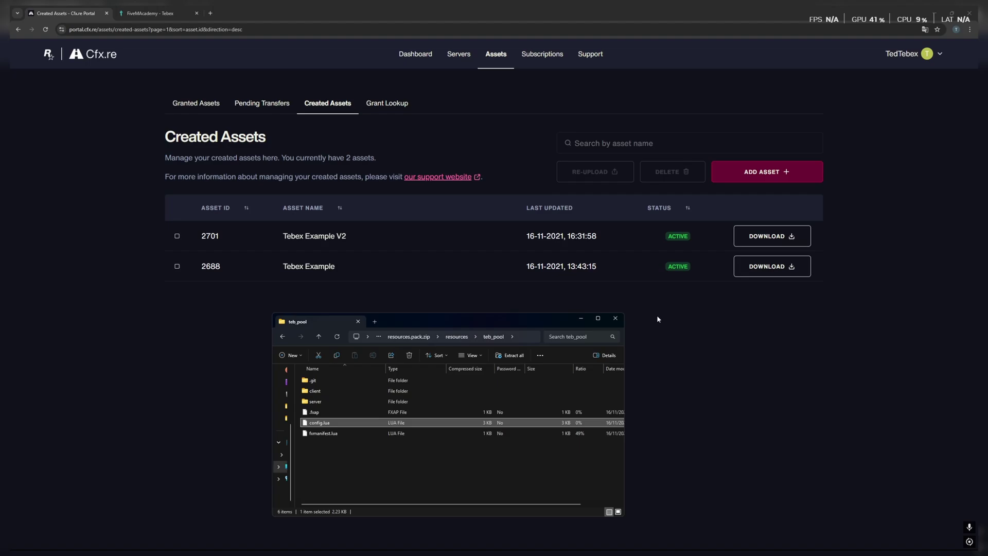
Step: Move the archive contents window aside and bring the FiveMAcademy webstore Packages page forward
drag(497, 320, 507, 316)
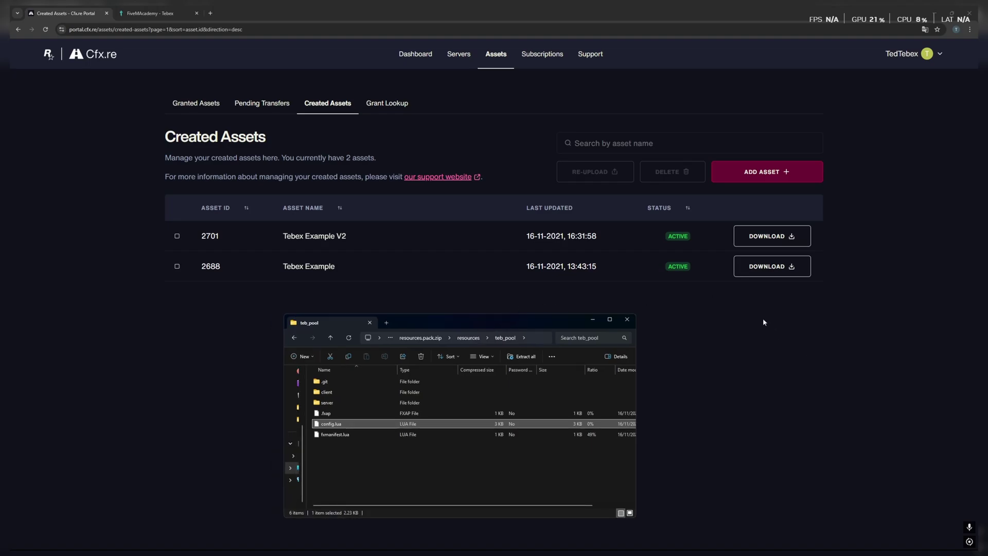
click(711, 235)
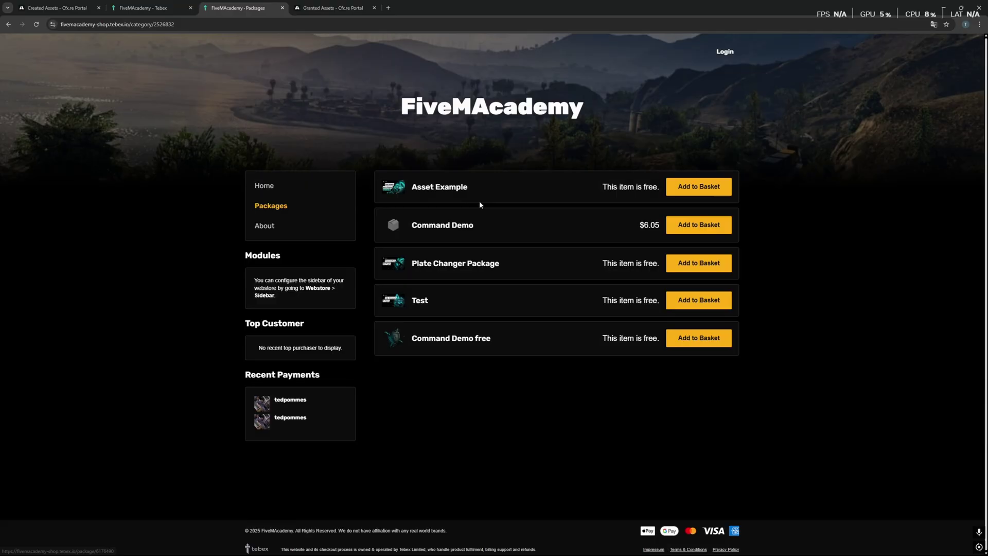
Step: Try adding Asset Example to the basket, then check the Cfx.re Grant Lookup page
click(698, 186)
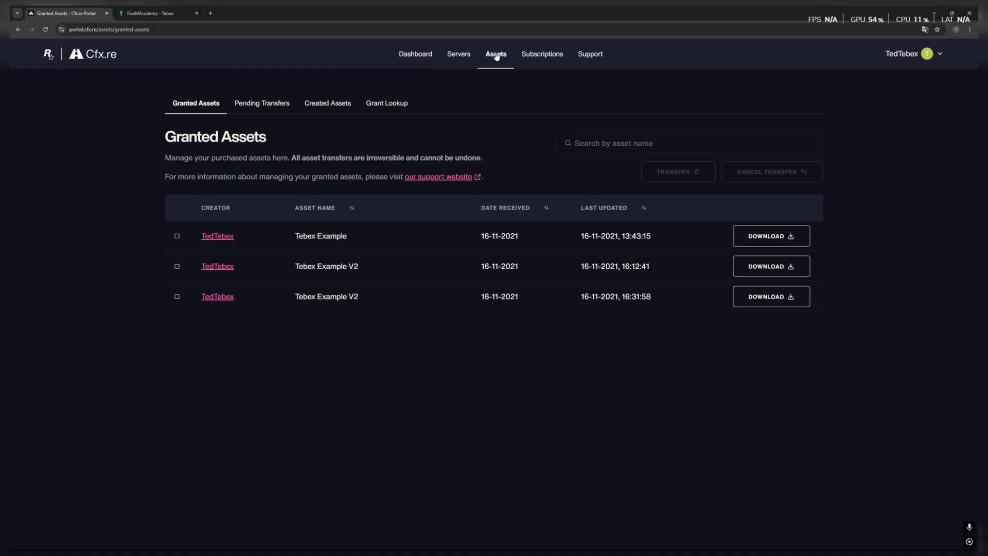
click(386, 103)
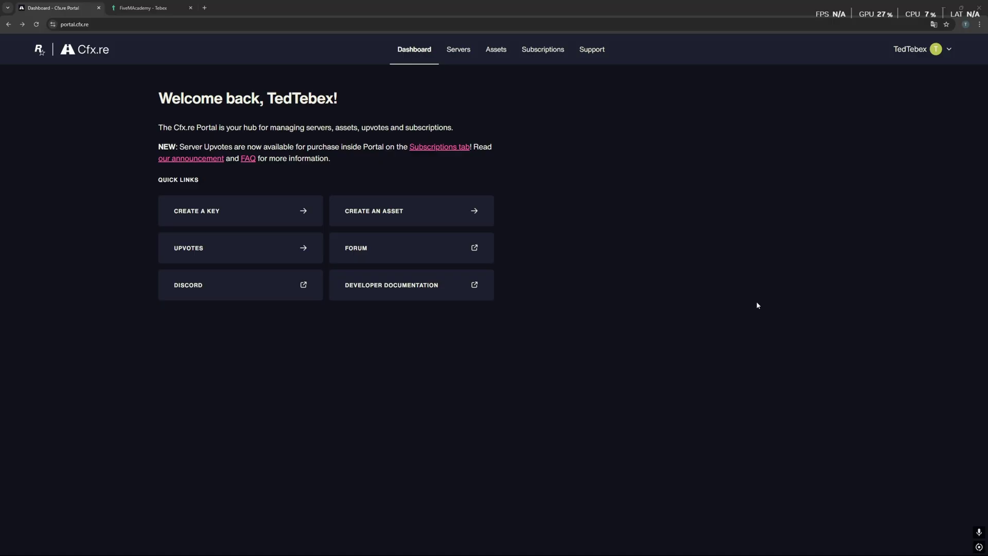
Step: Check Created Assets for Tebex Example (ID 2688), then switch to the FiveMAcademy Tebex tab
click(496, 49)
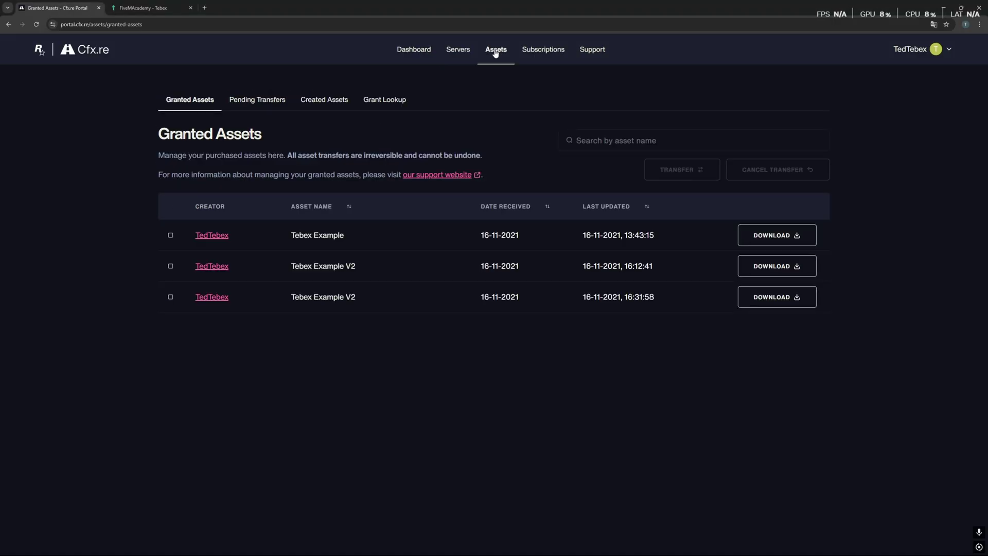
click(385, 100)
click(324, 99)
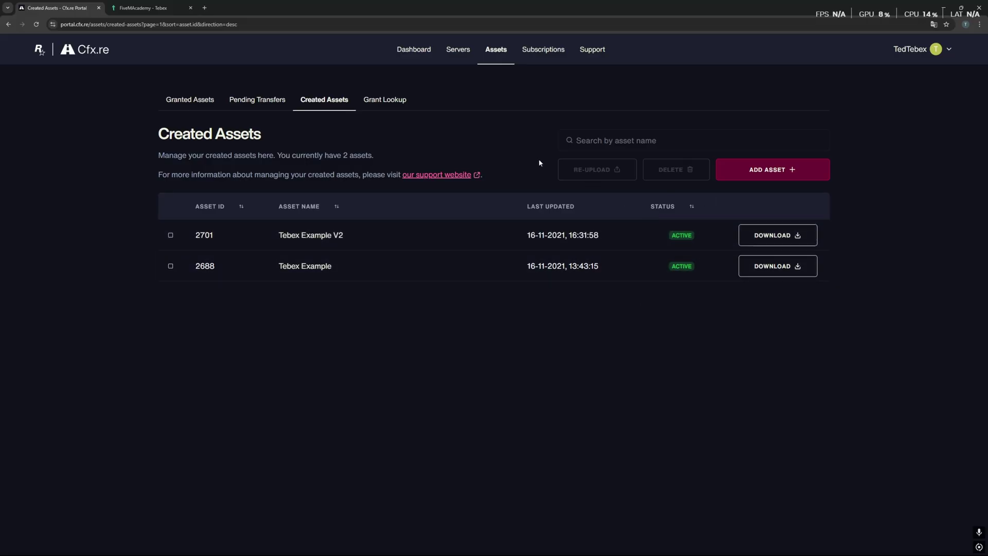
click(147, 7)
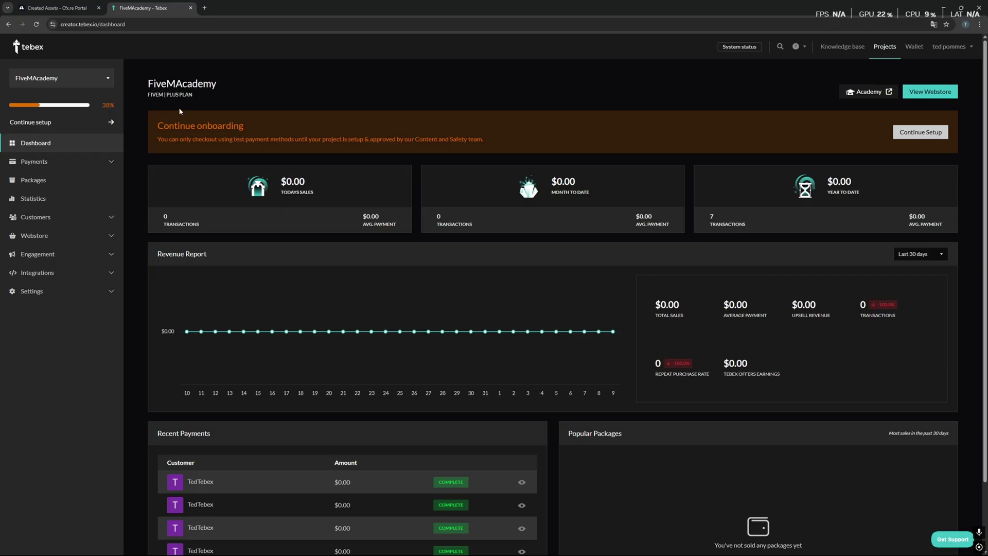
Step: Edit Asset Example from Packages, removing its FiveM Asset and Discord Actions deliverables
click(33, 180)
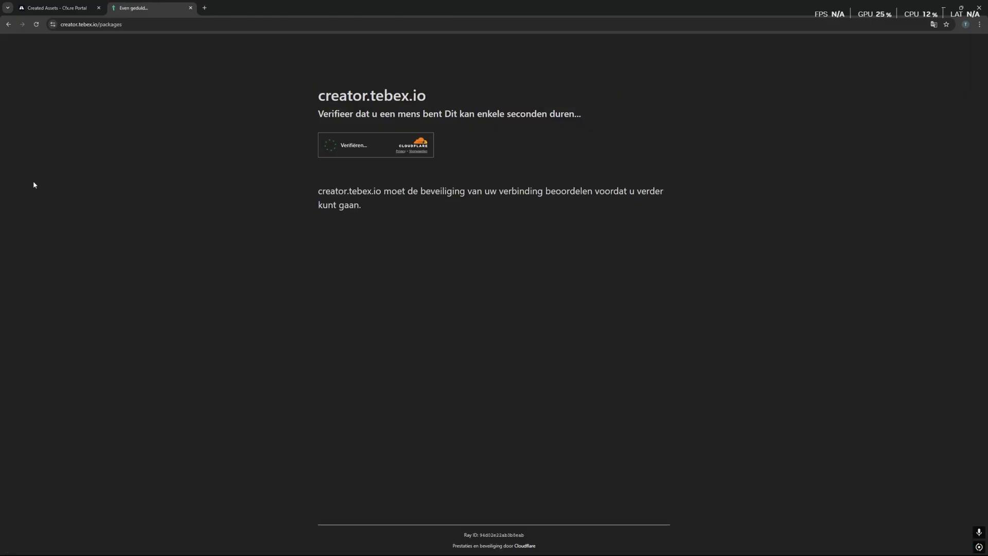
click(938, 86)
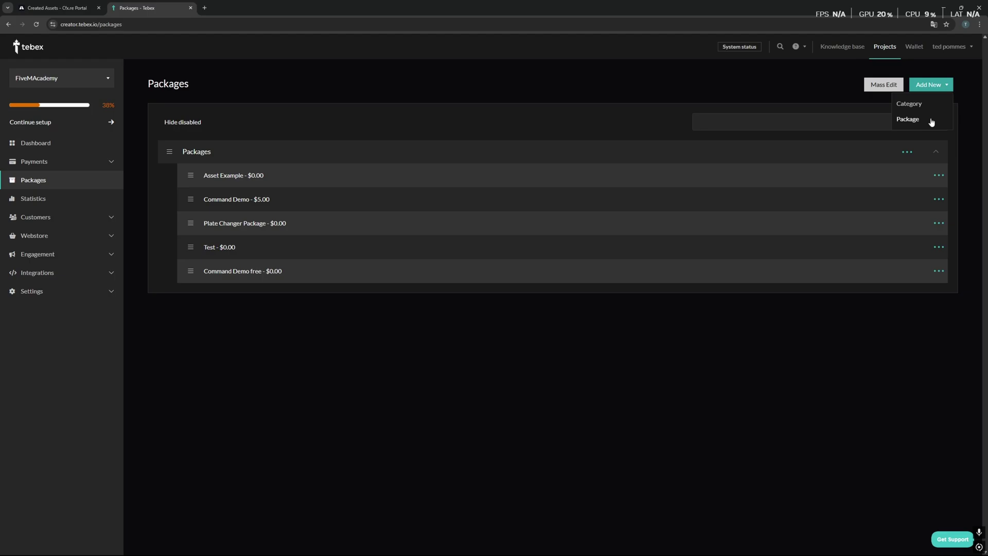
click(938, 176)
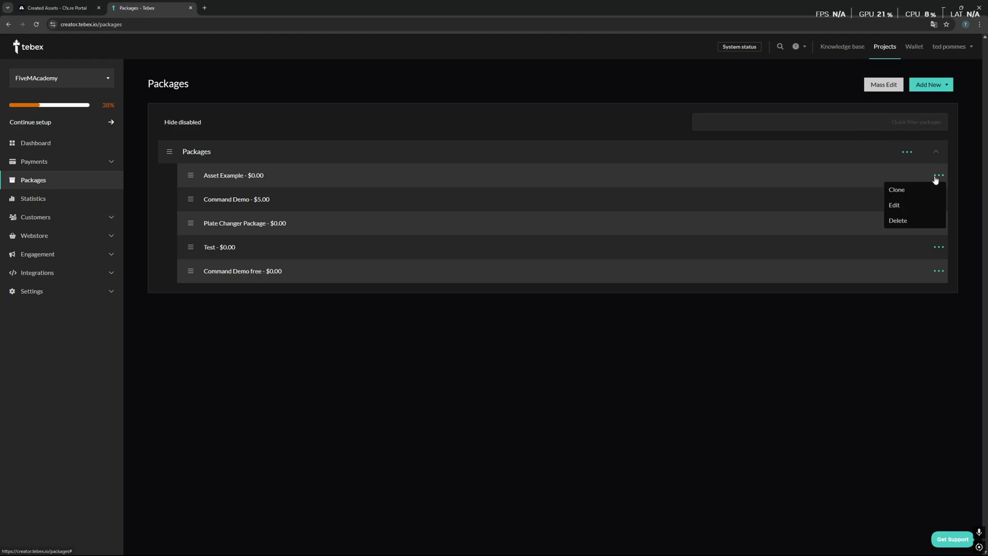
click(895, 205)
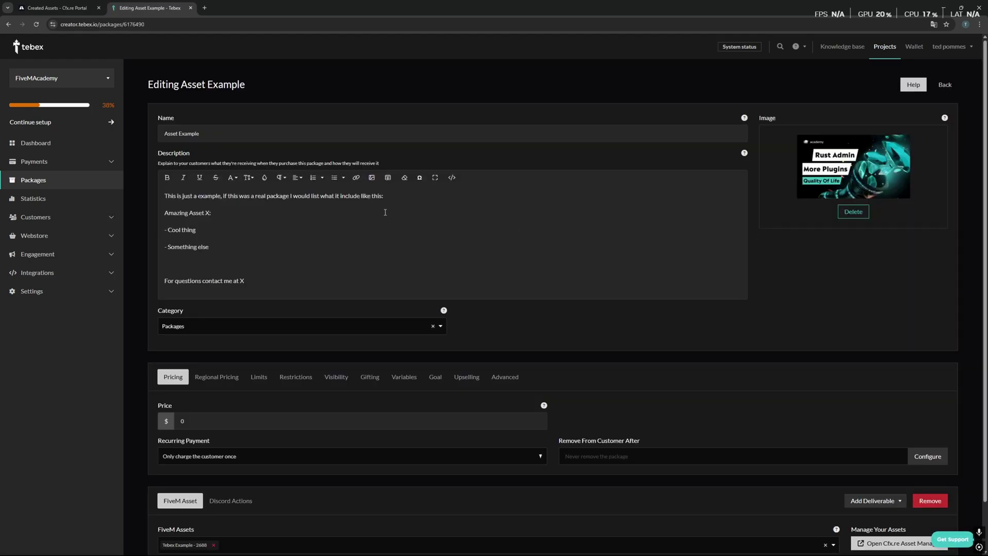
scroll(466, 236, down, 1)
click(930, 448)
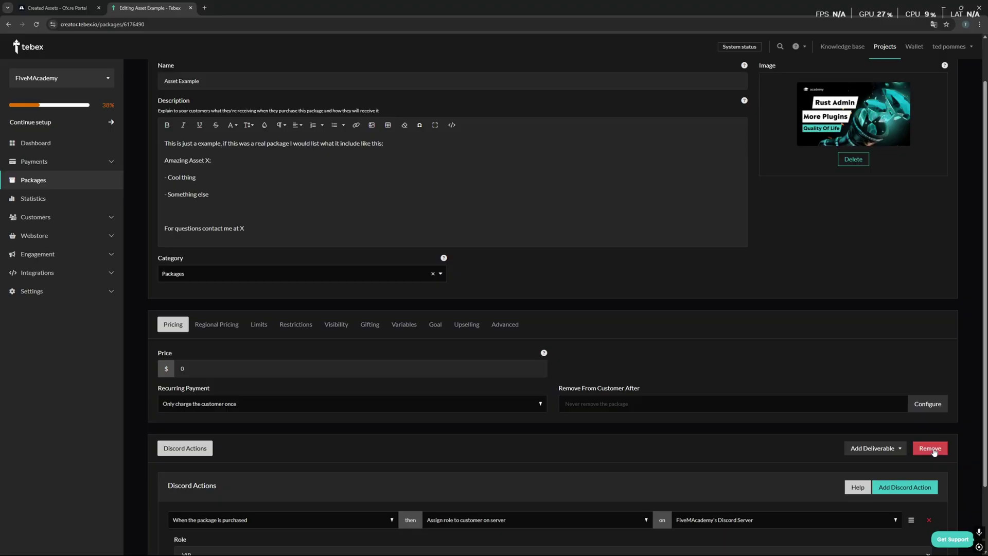
click(934, 453)
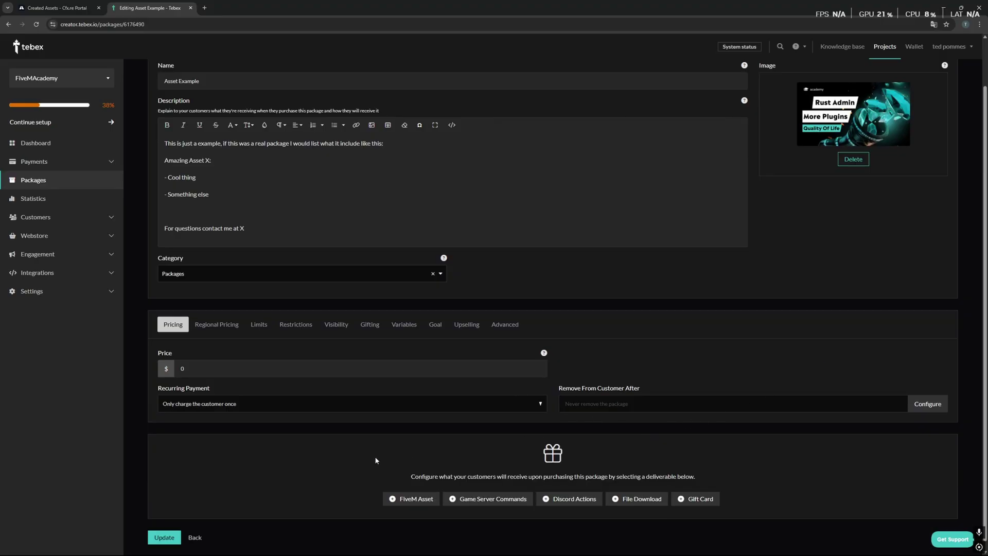
Step: Add a FiveM Asset deliverable and cross-check the available assets in the Cfx.re portal
click(410, 498)
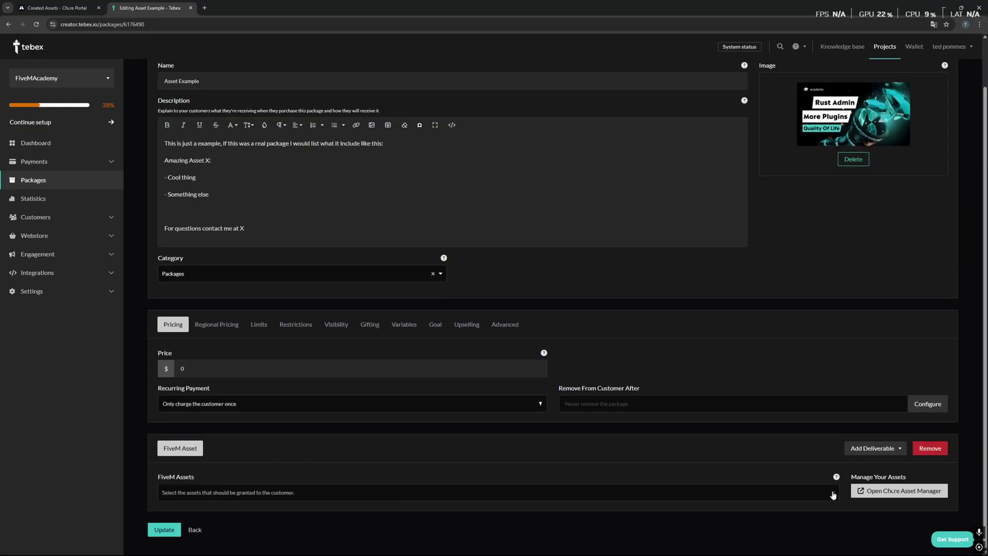
click(833, 493)
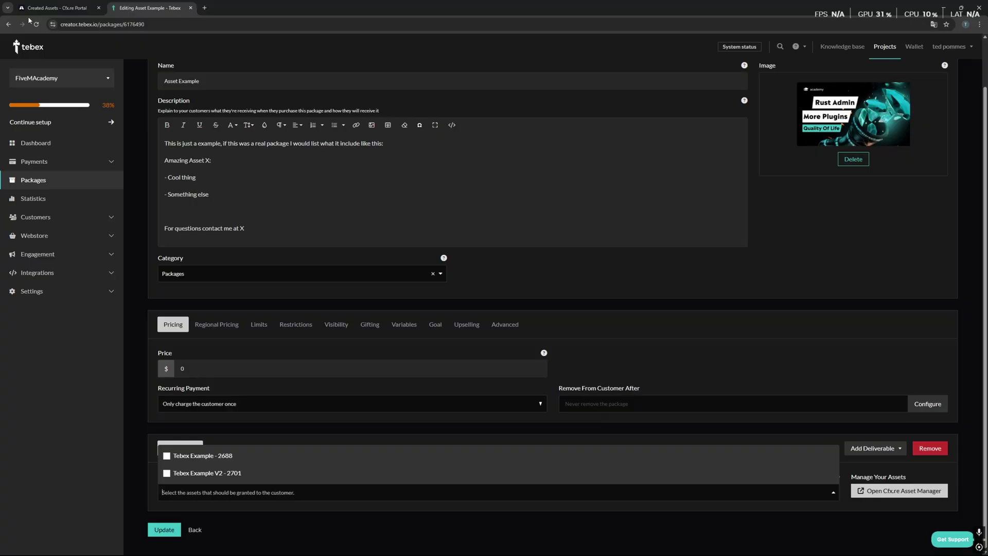
key(ctrl+Tab)
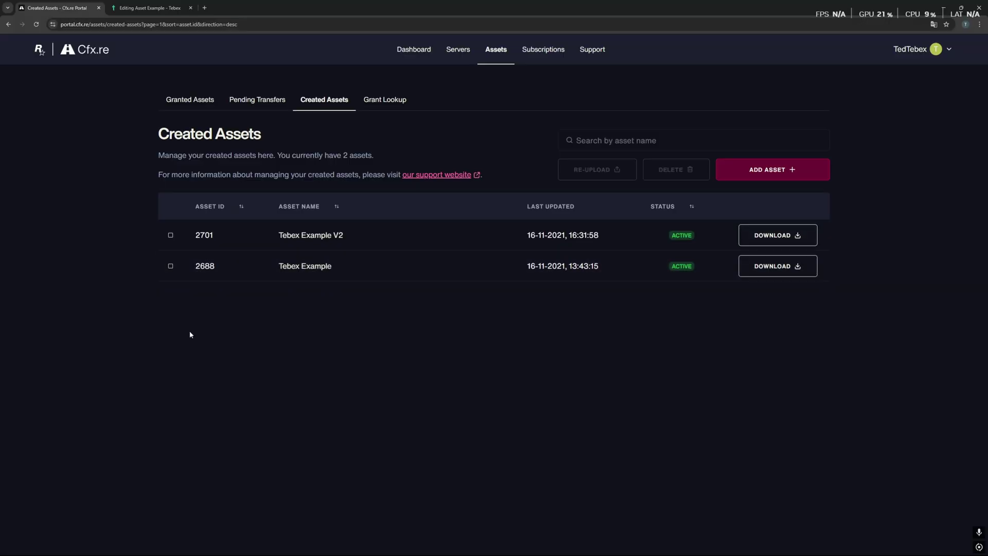
click(149, 7)
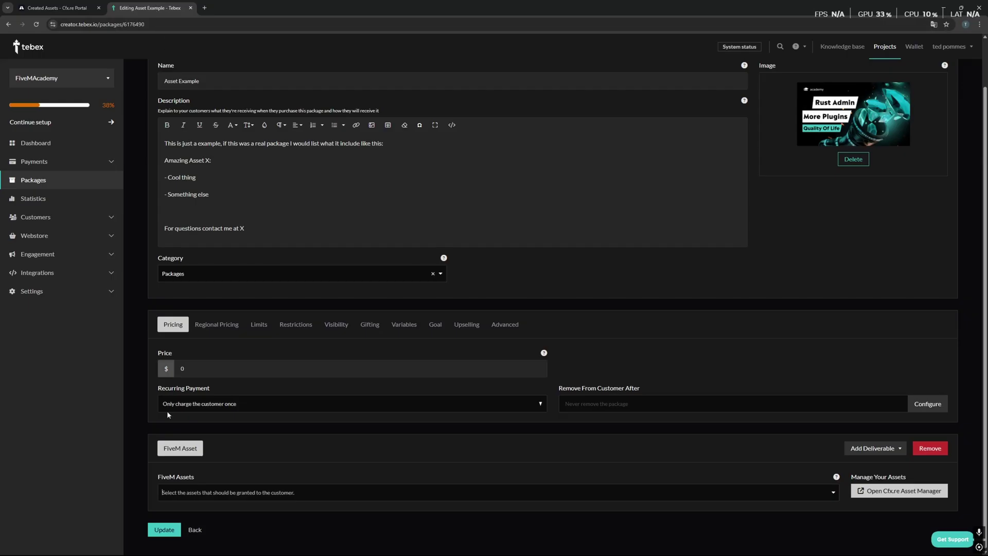
Step: Select Tebex Example - 2688 as the package's FiveM asset and open the Cfx.re Asset Manager
click(233, 492)
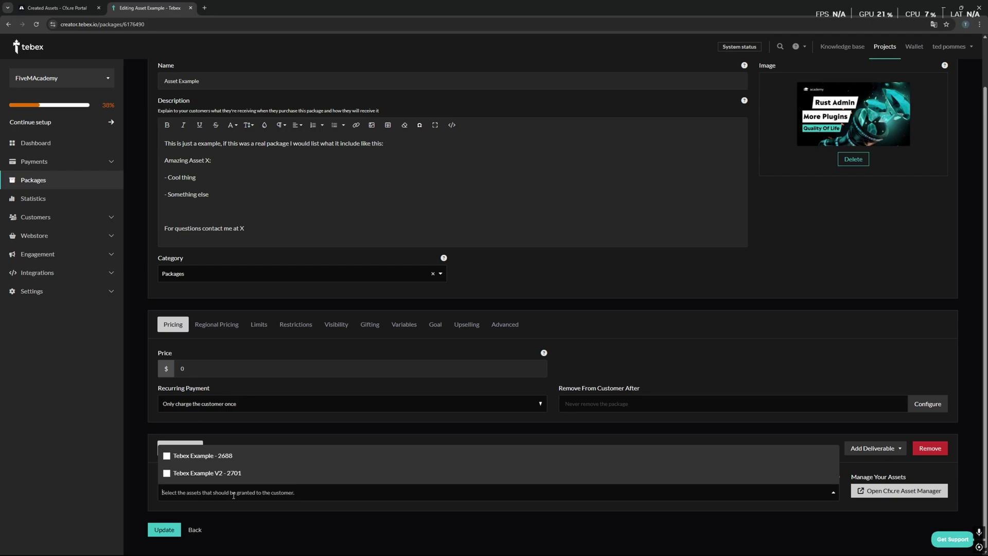
click(167, 456)
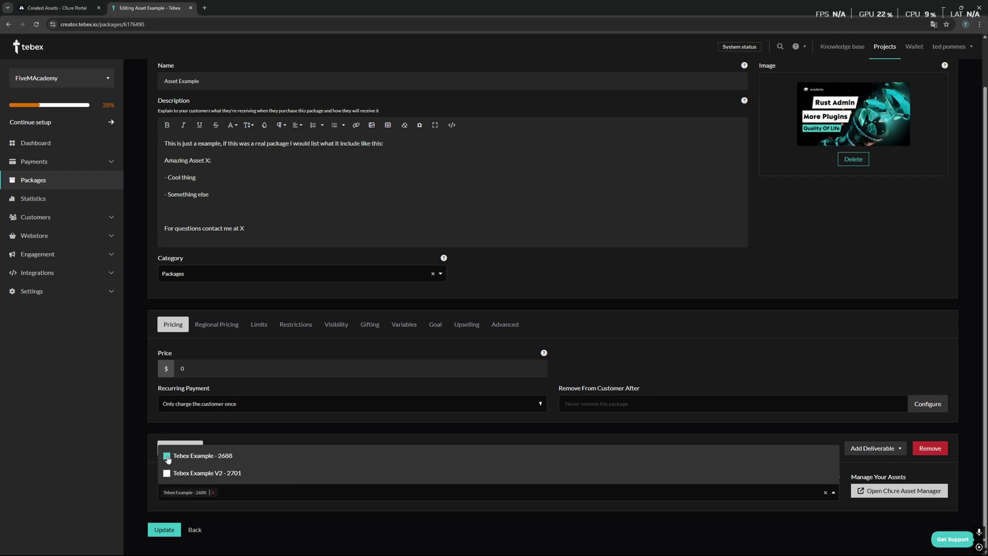
click(381, 533)
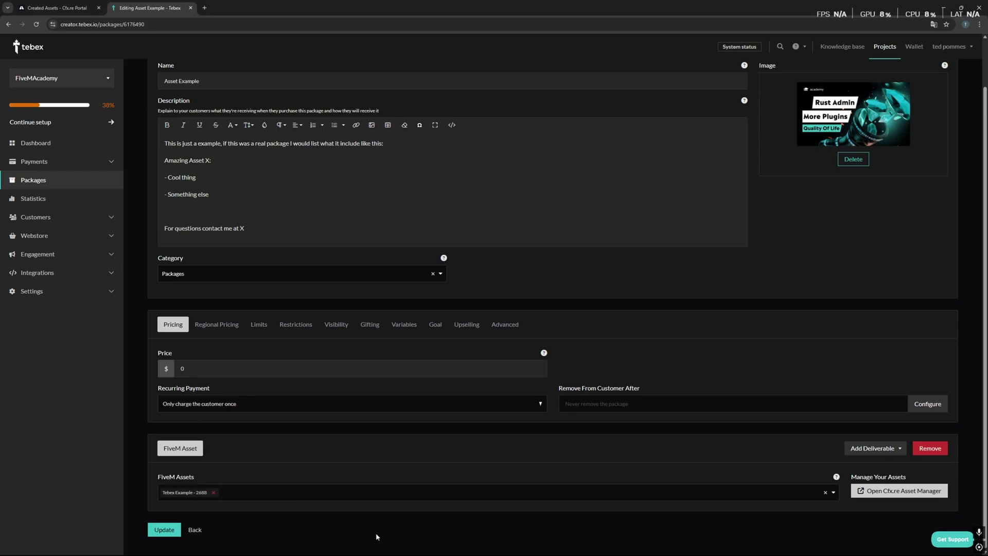
click(898, 491)
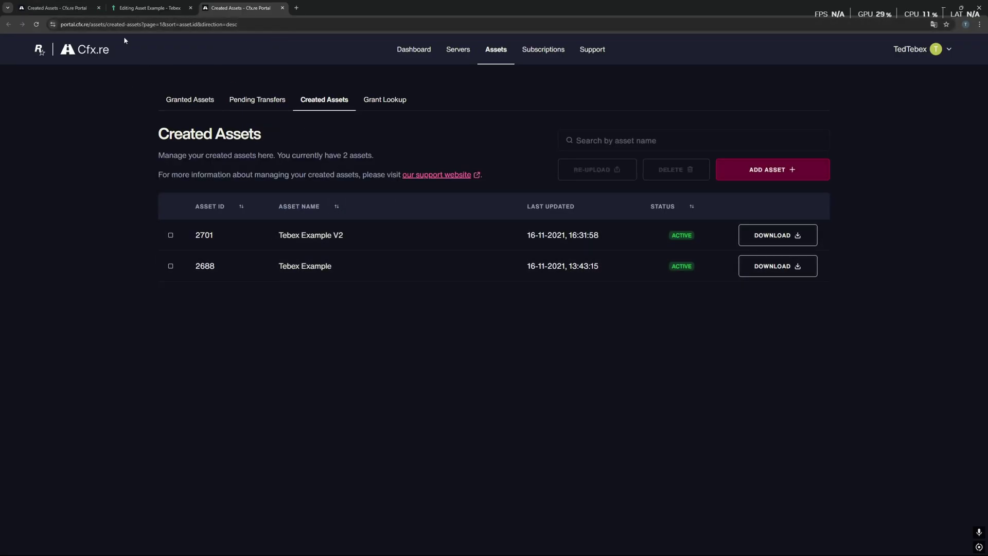
click(151, 9)
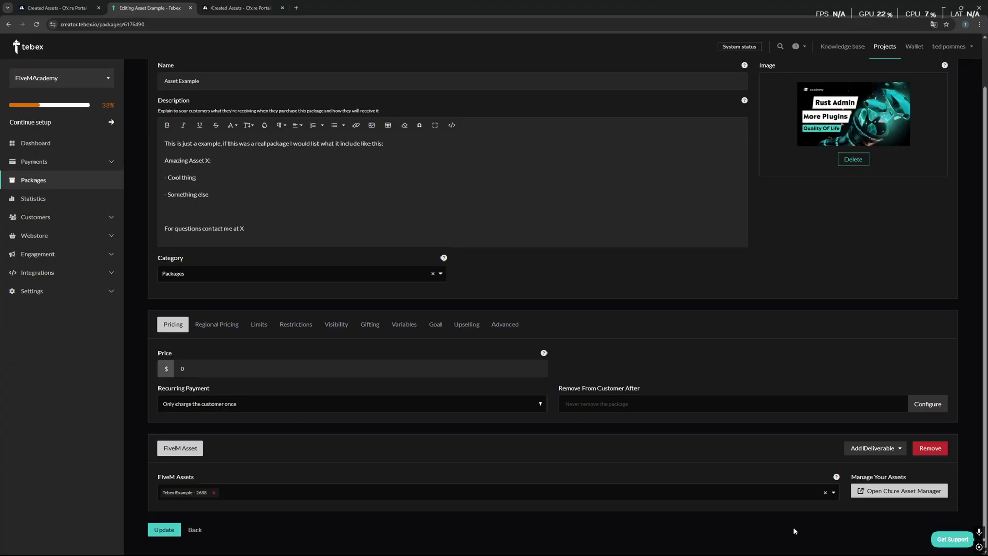
click(875, 448)
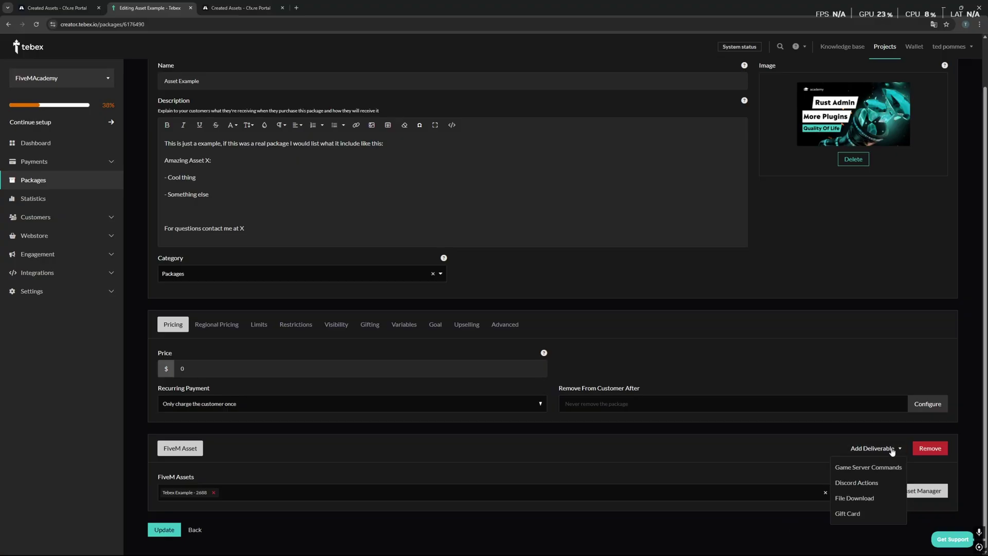
click(856, 482)
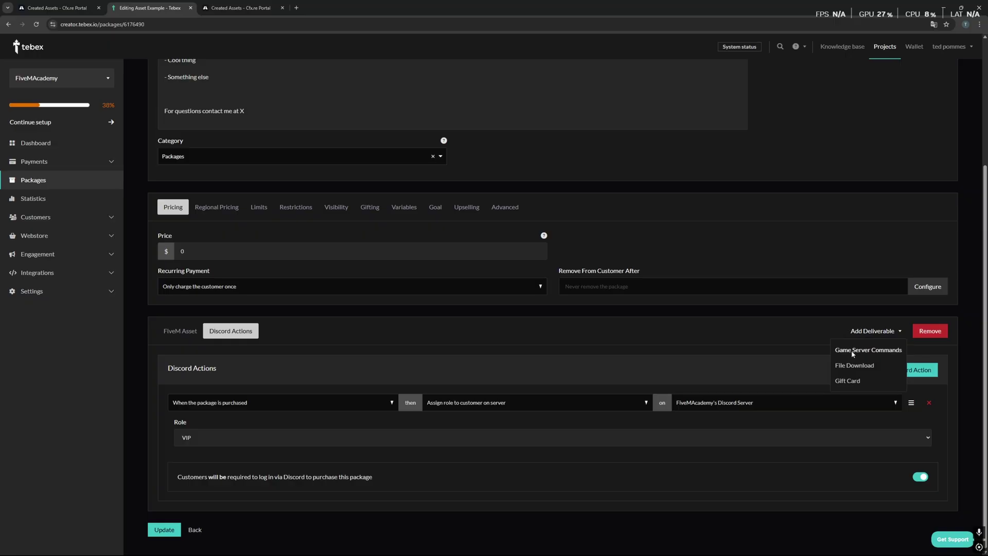
click(175, 328)
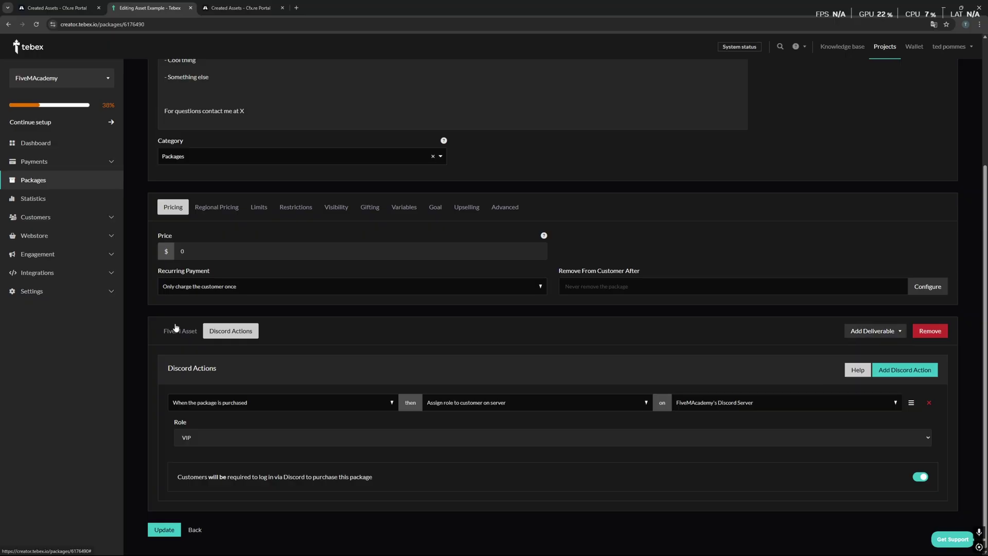
click(176, 330)
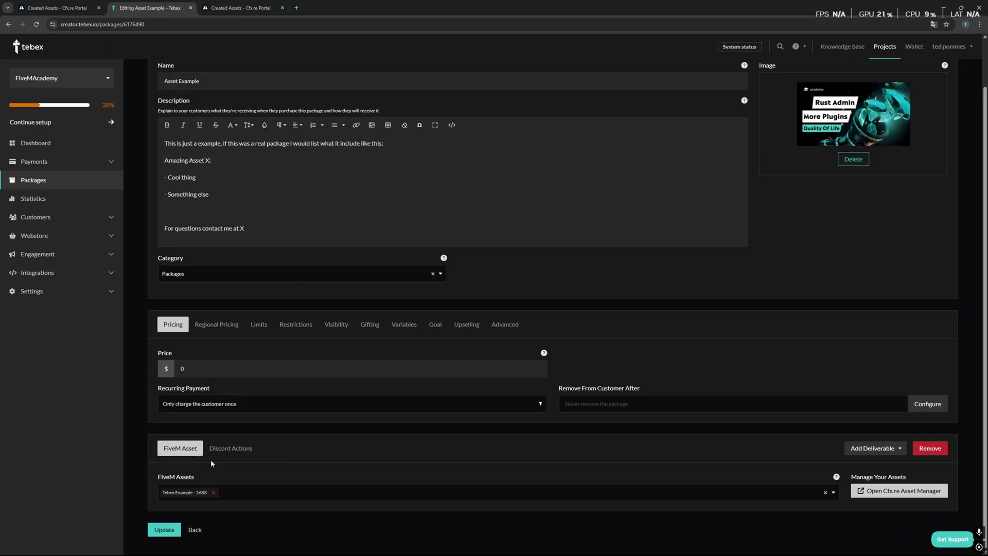
click(230, 448)
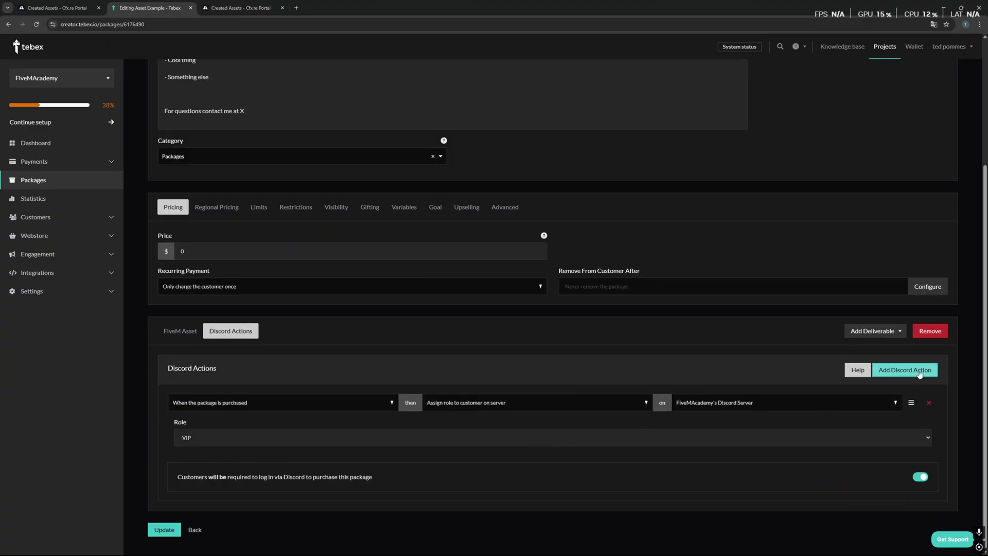
click(930, 331)
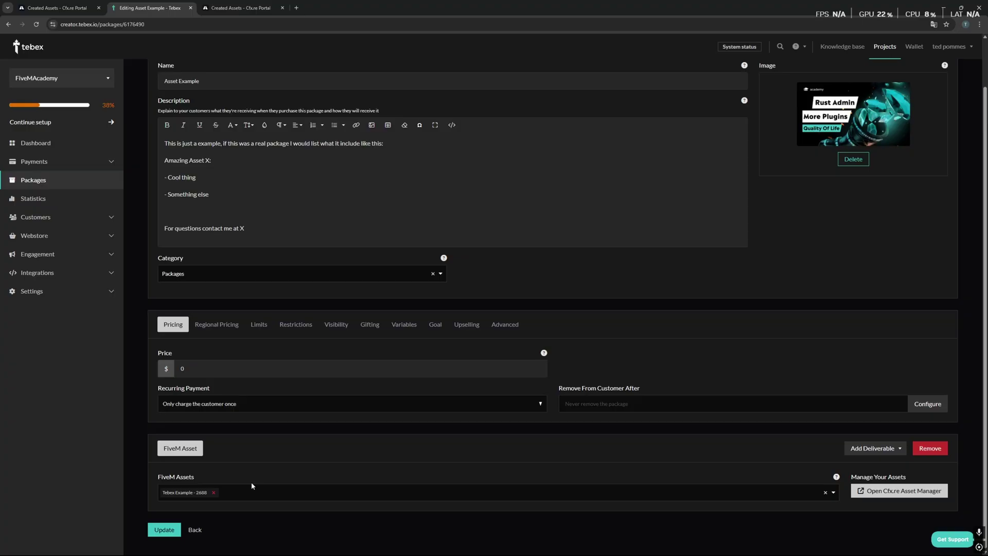
Step: Save the Asset Example package changes and open the webstore preview
click(164, 530)
click(35, 143)
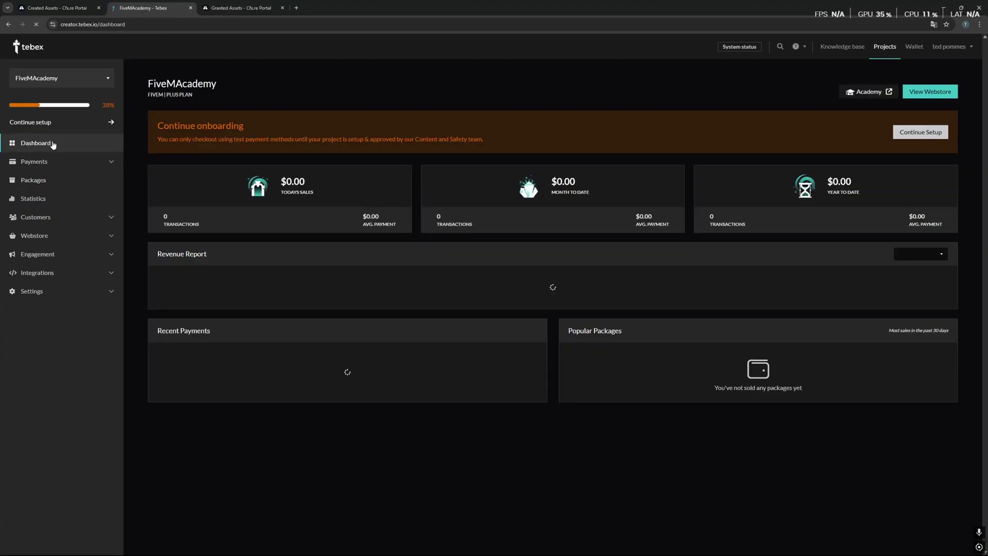
click(929, 92)
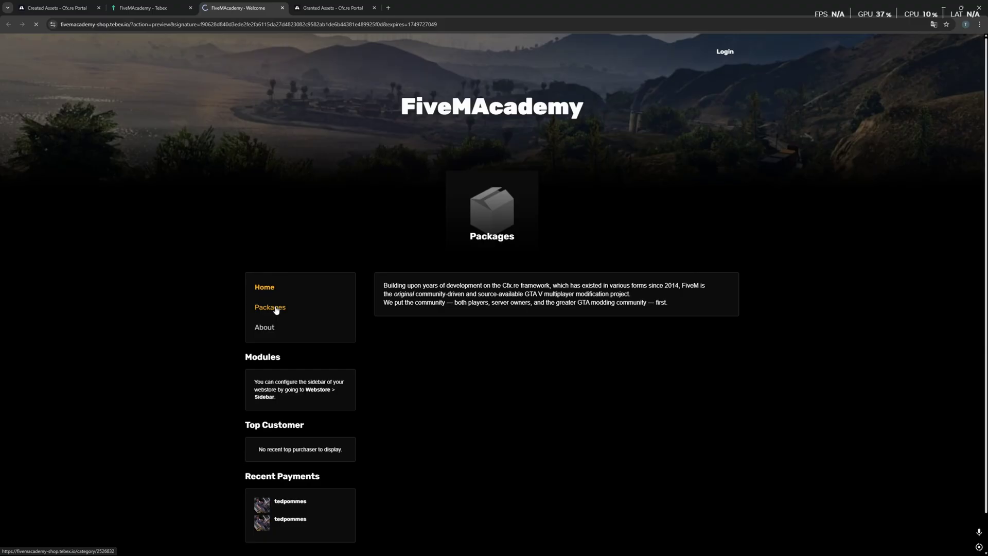
Step: Add the free Asset Example to the basket, logging in and authorizing via FiveM
click(269, 307)
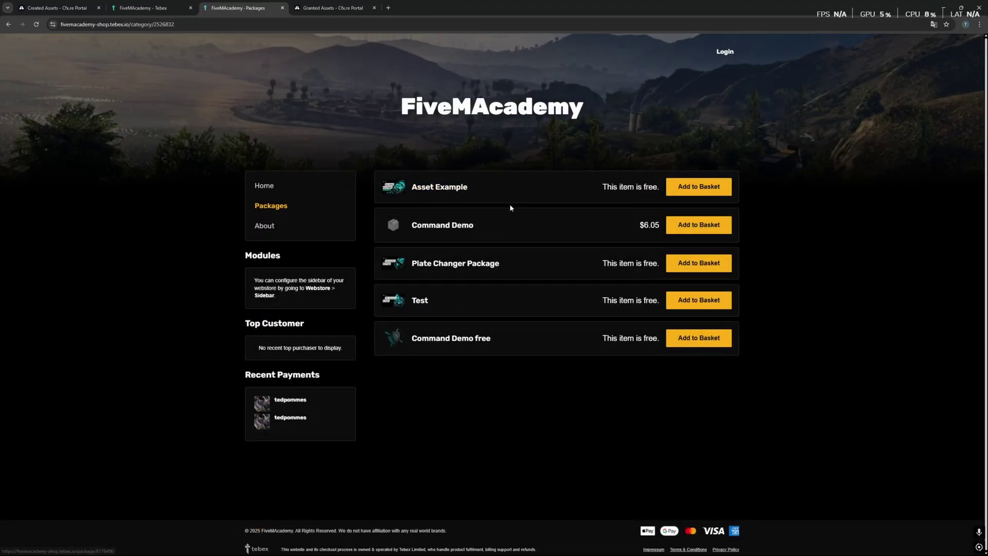
click(699, 186)
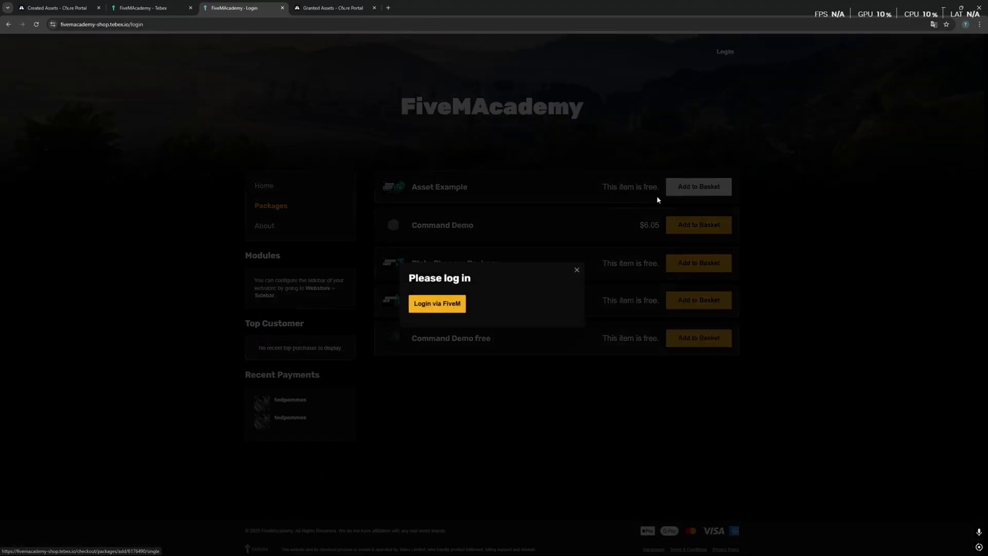
click(438, 303)
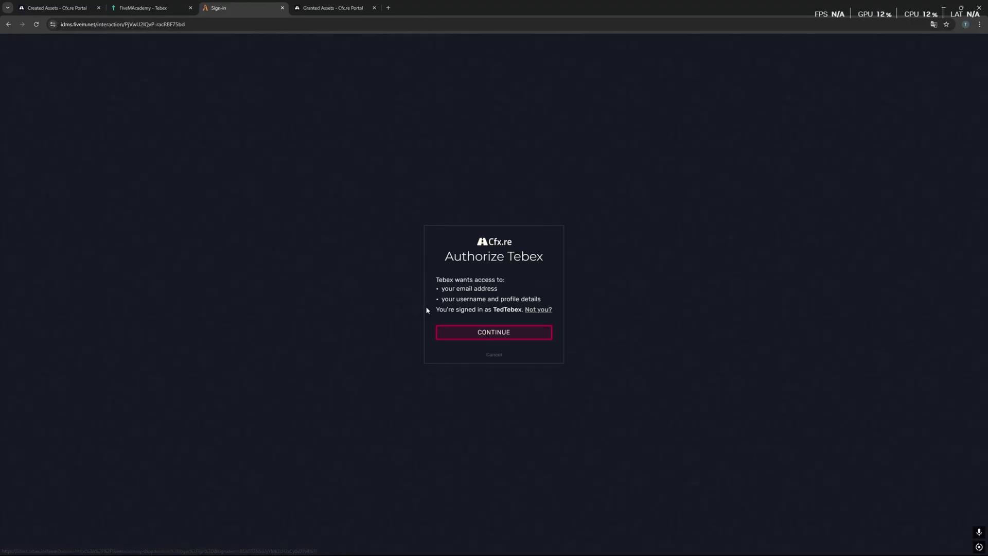
click(494, 330)
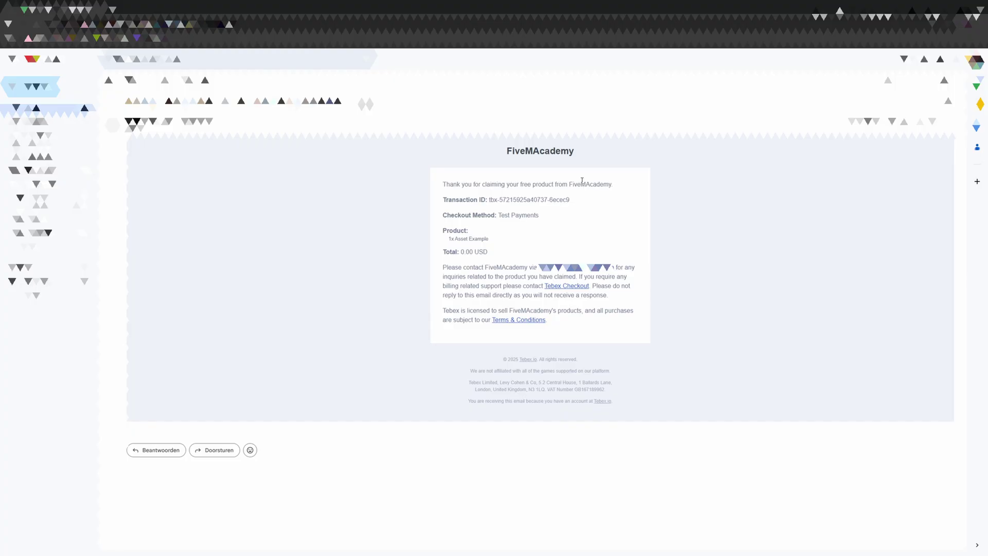
Step: Go to the asset delivery email and follow its Open Cfx.re Asset Manager link
key(j)
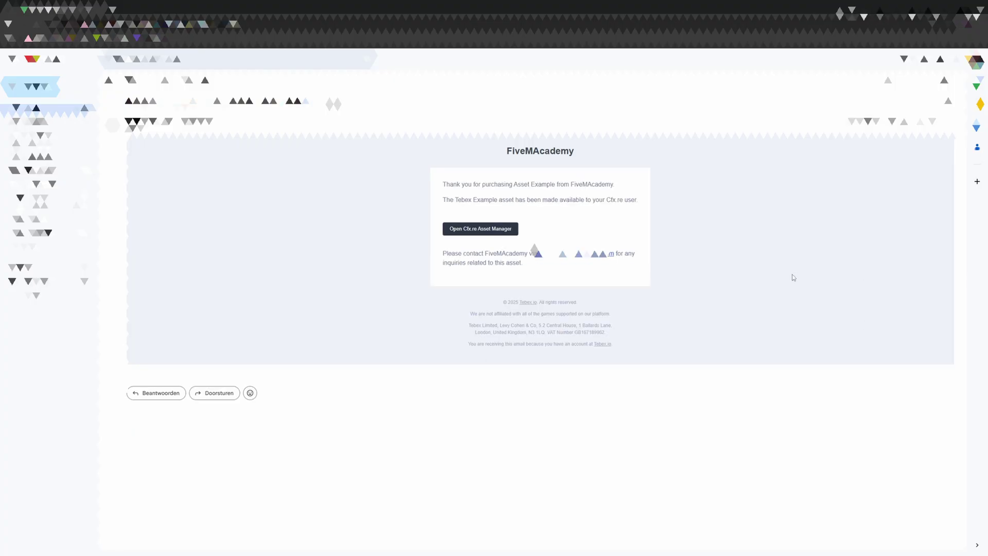
click(480, 229)
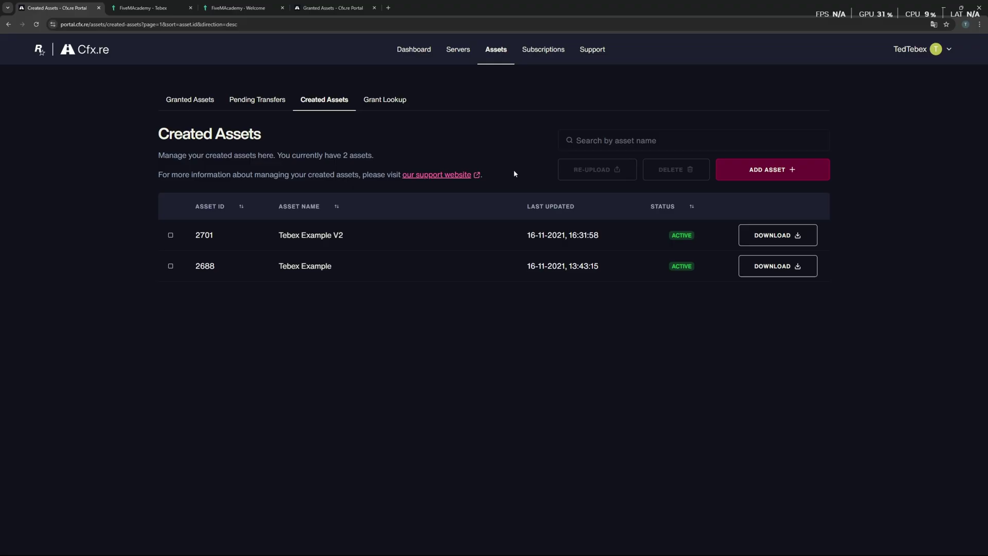
Step: Switch to the Tebex dashboard tab showing TedTebex's $0.00 payments
key(ctrl+Tab)
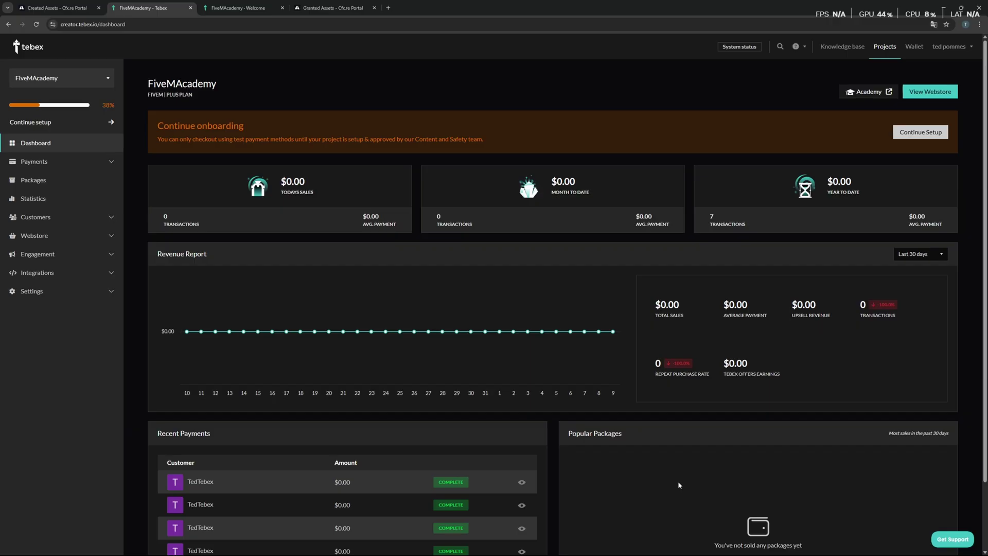